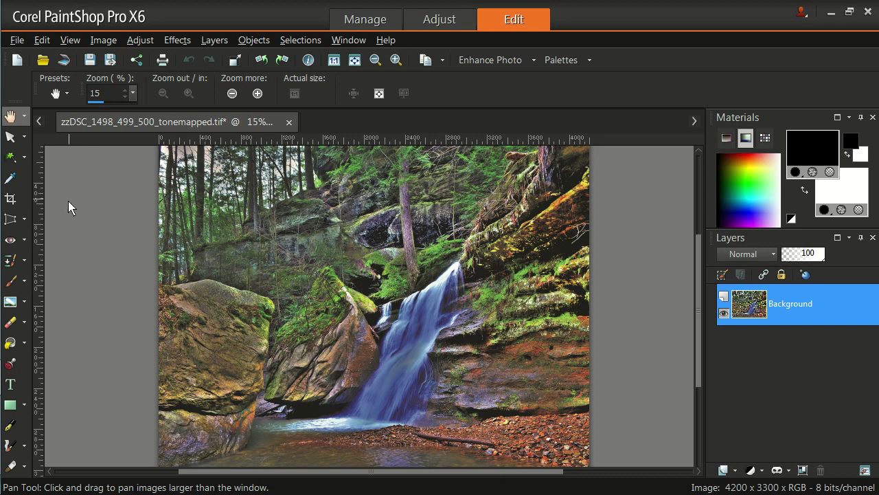
Crop the photo to 3442 × 2473 pixels, shifting the crop area right to keep the waterfall and rocks
left_click(11, 200)
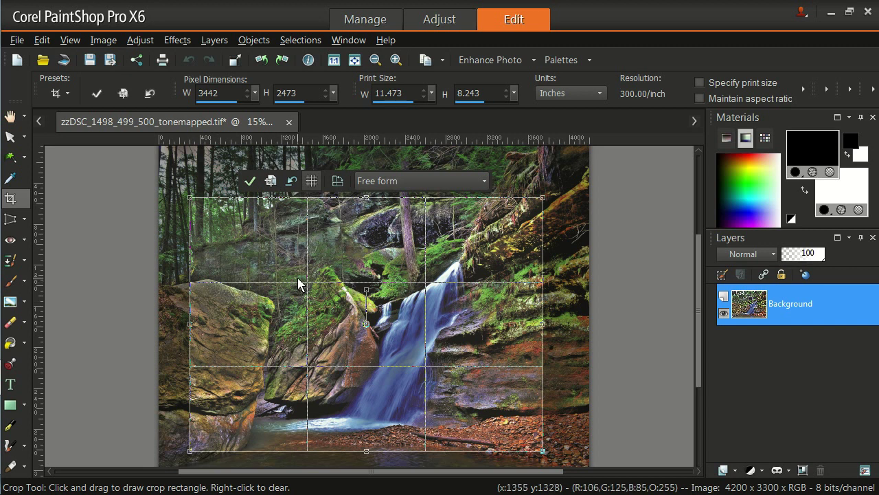
mouse_move(298, 287)
left_mouse_down()
mouse_move(326, 283)
mouse_move(292, 279)
mouse_move(309, 283)
left_mouse_up()
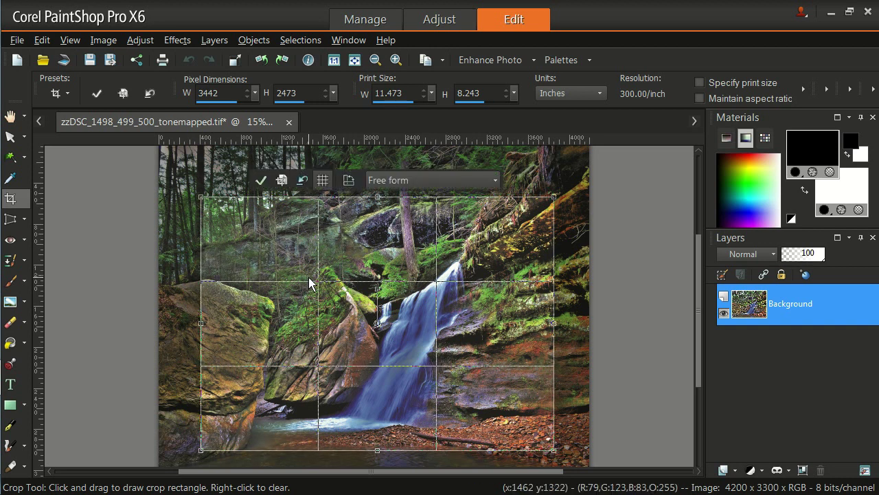
left_click(260, 183)
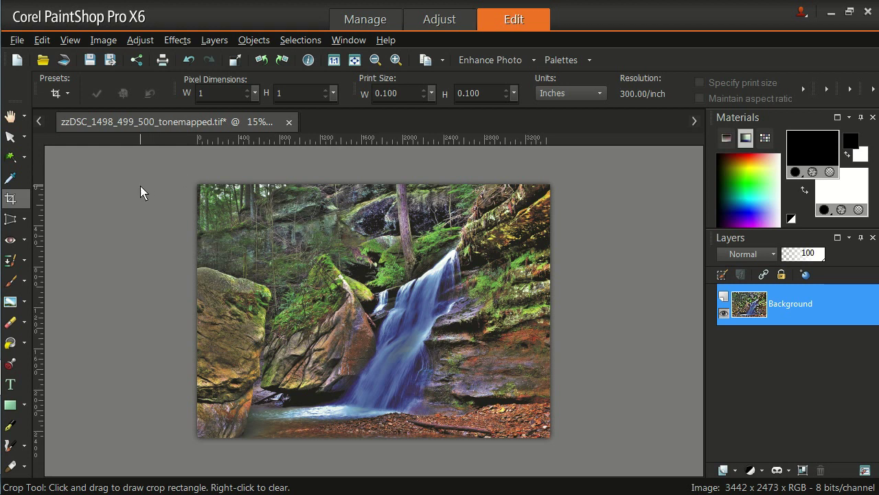
Resize the image to width 1024 pixels with aspect ratio locked, giving 1024 × 736
left_click(101, 43)
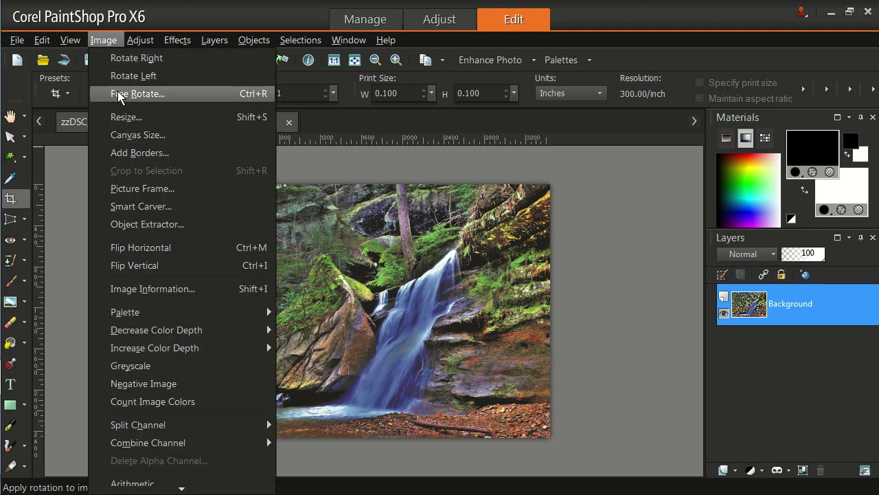
left_click(125, 118)
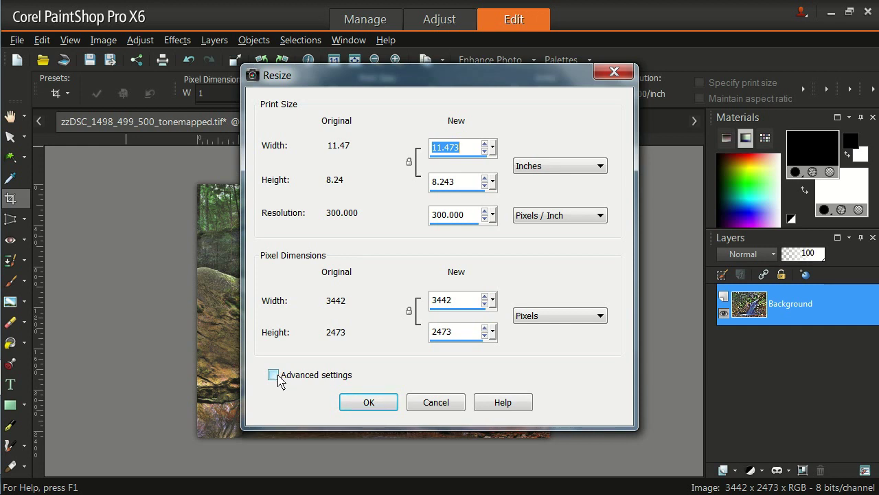
left_click(275, 376)
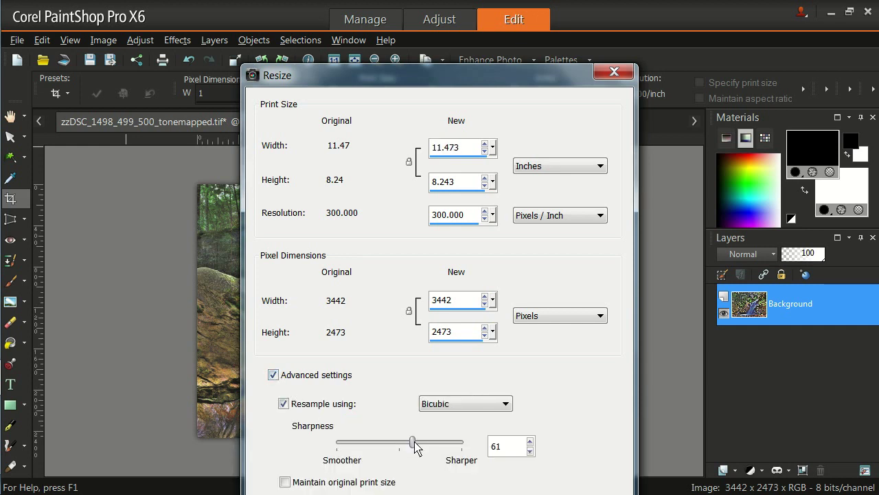
left_click(273, 375)
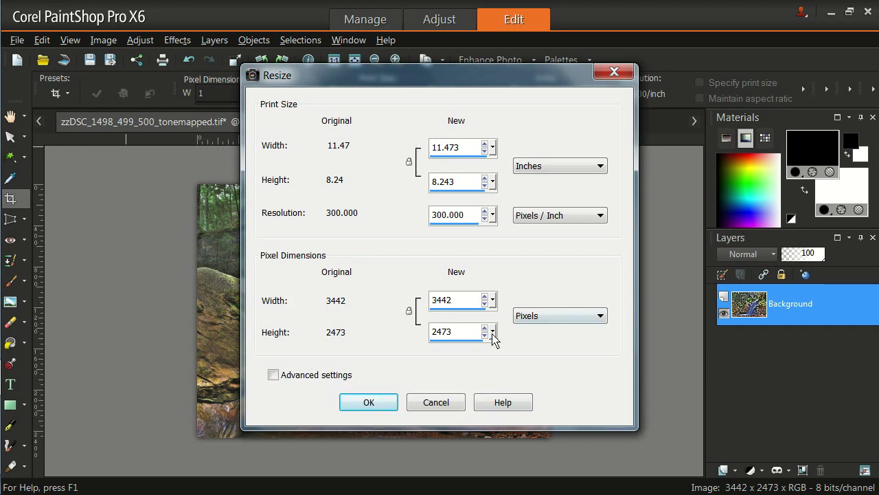
double_click(471, 307)
type("102")
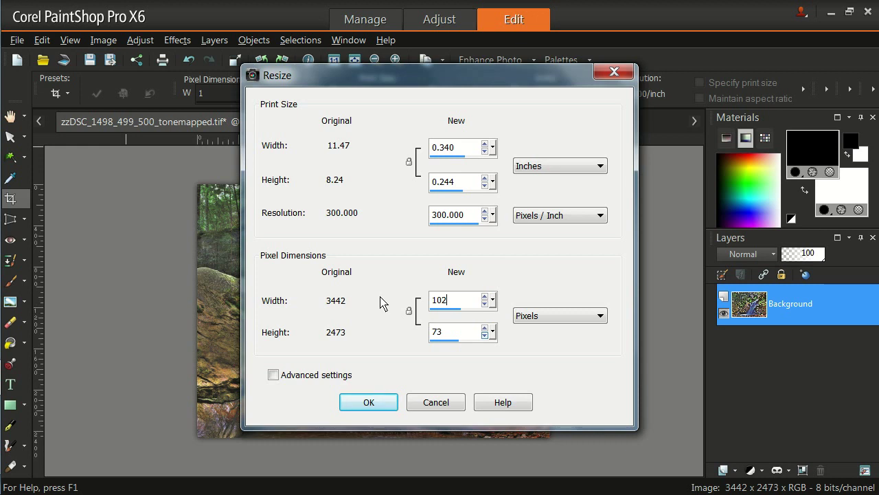
type("4")
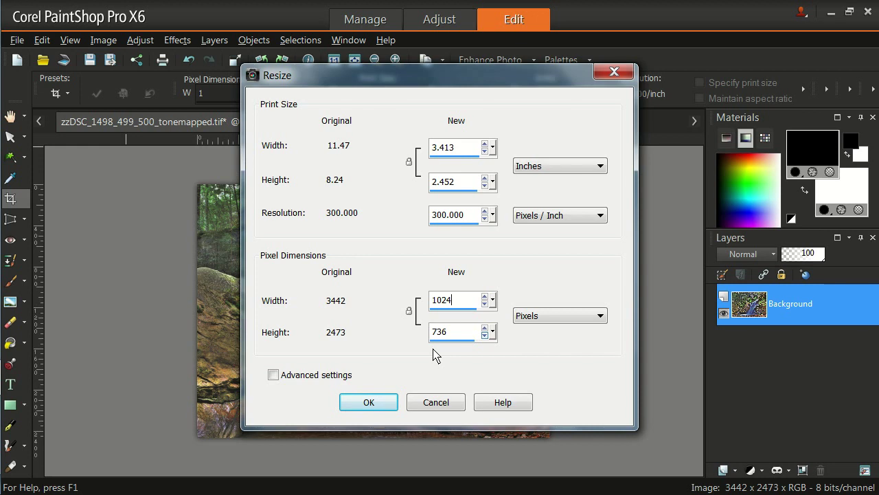
left_click(372, 405)
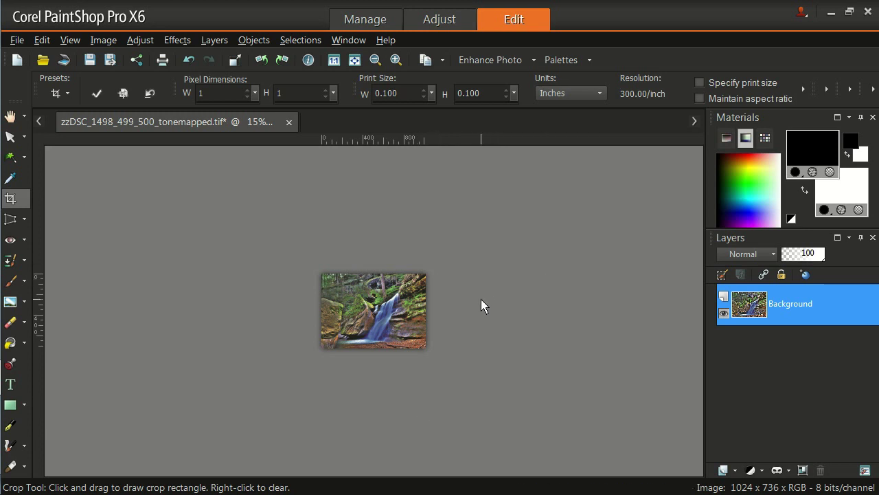
Zoom in on the resized photo from 15% to 59%
scroll(481, 306, "up", 4)
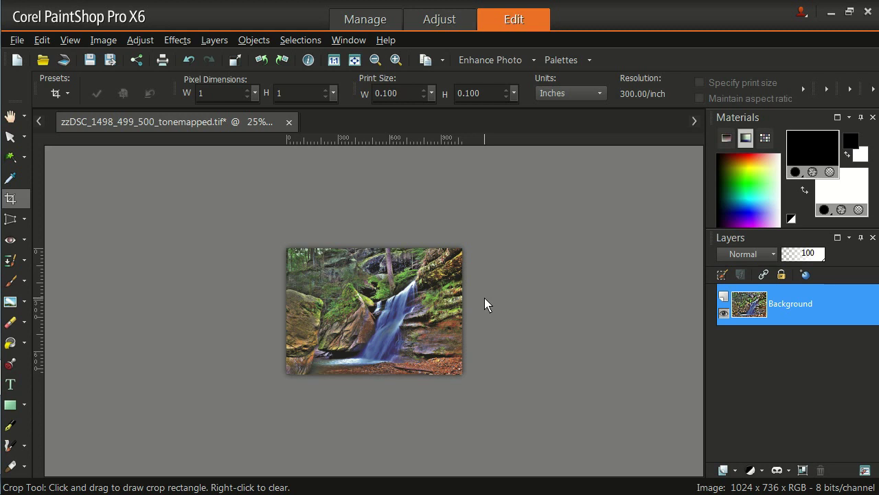
scroll(516, 291, "up", 2)
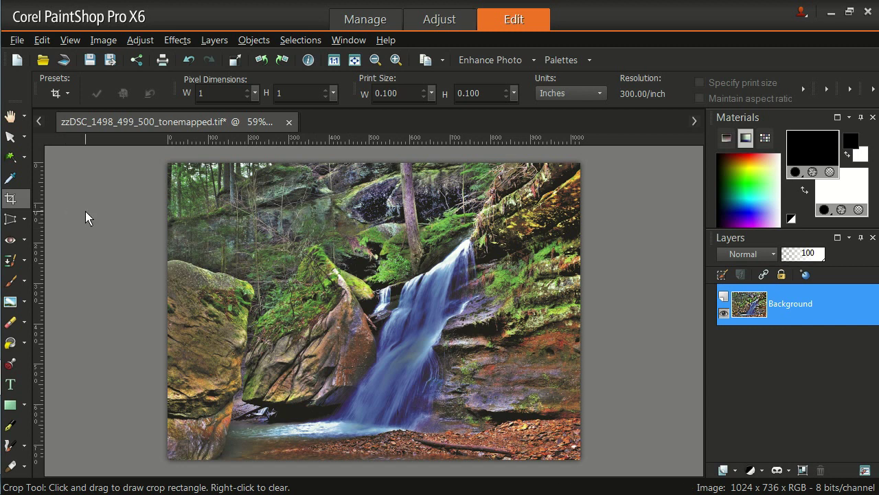
Open the Unsharp Mask sharpening dialog from Adjust > Sharpness
left_click(141, 44)
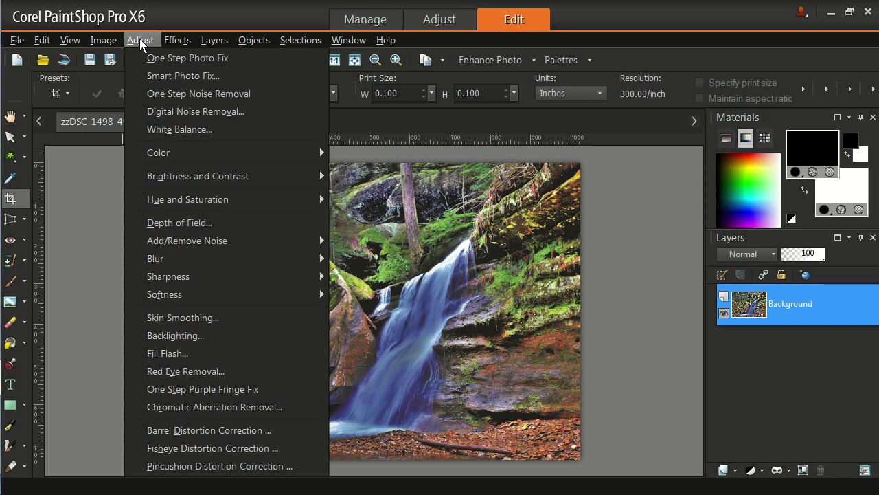
mouse_move(184, 281)
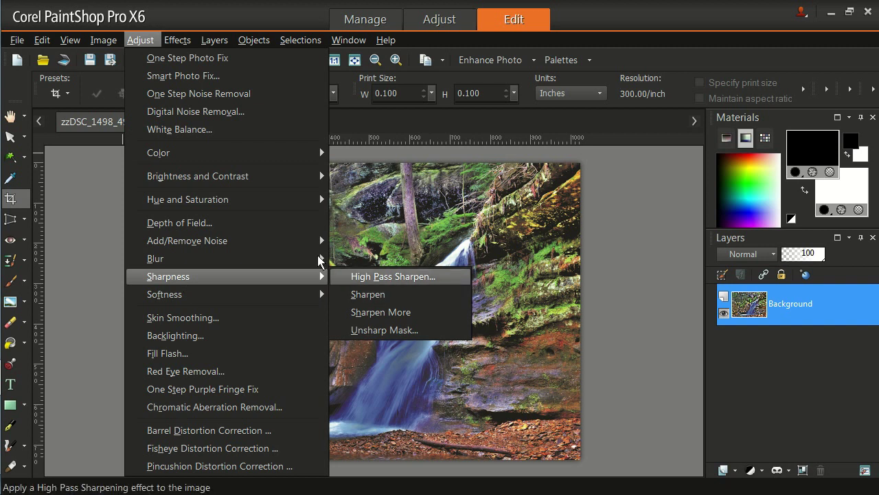
mouse_move(323, 259)
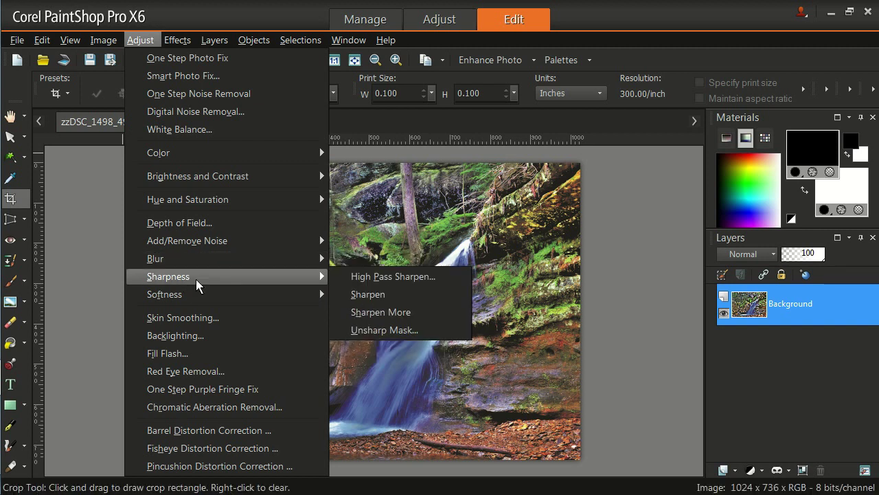
left_click(383, 331)
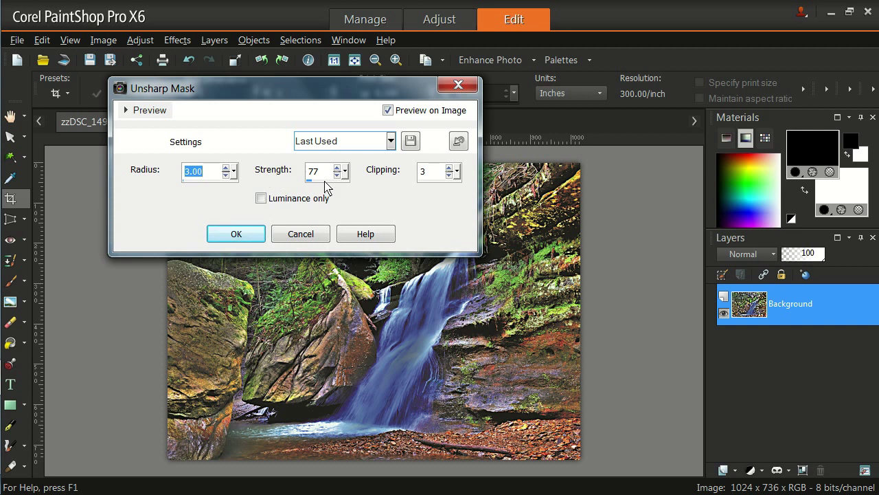
Preview Unsharp Mask with clipping lowered to 2 and strength adjusted to 80
left_click(449, 175)
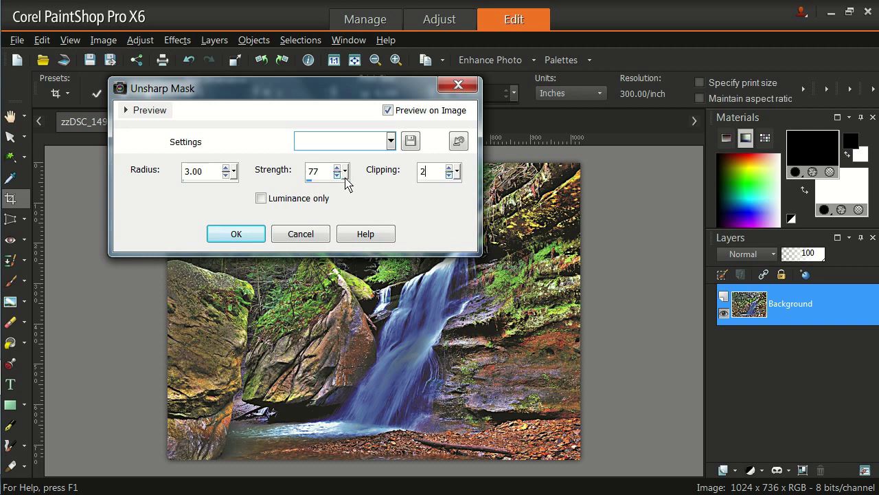
left_click_drag(345, 172, 384, 195)
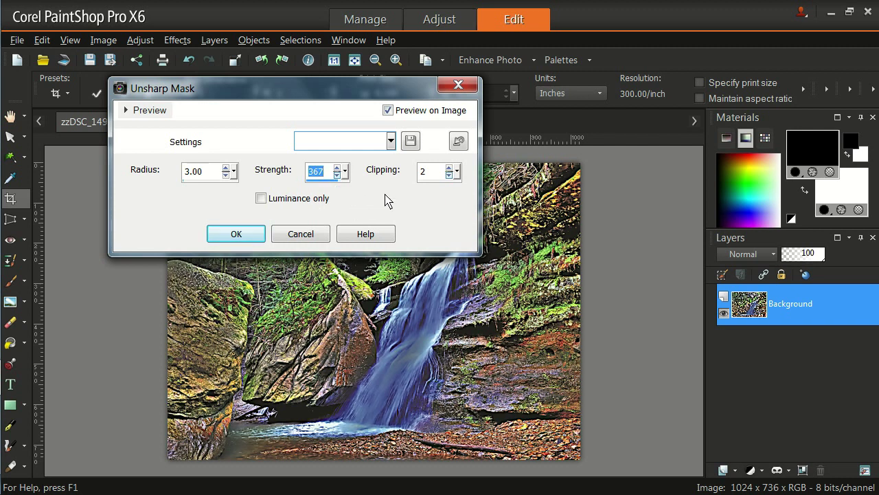
left_click_drag(345, 171, 308, 190)
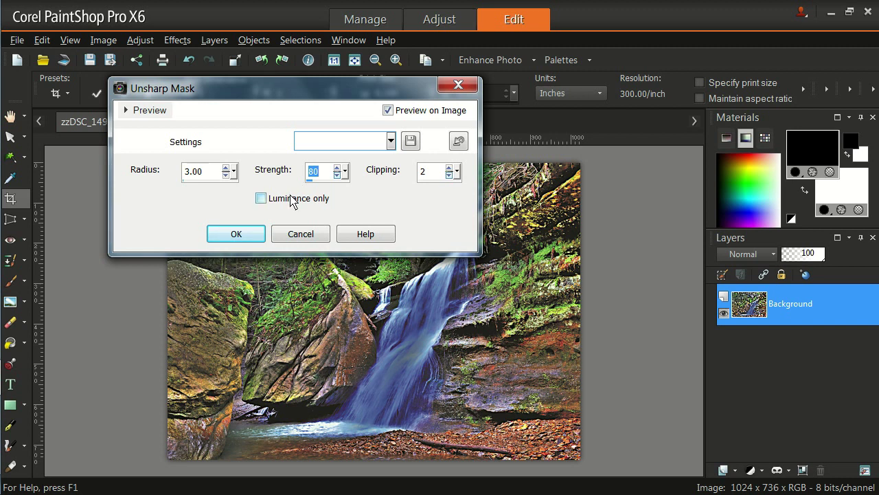
Move the Unsharp Mask dialog off the photo and step the radius up to 2.00
left_click(226, 168)
left_click(225, 168)
left_click(225, 169)
left_click(225, 169)
left_click(226, 168)
left_click(226, 168)
left_click(226, 168)
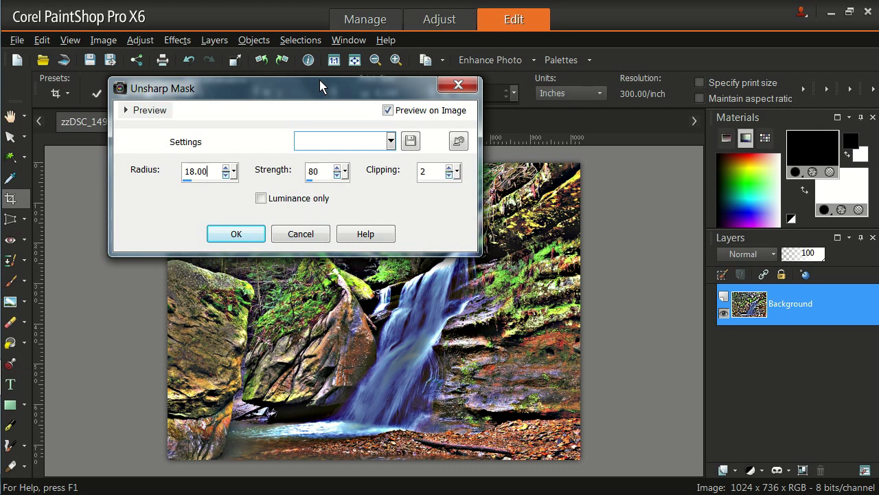
left_click_drag(320, 88, 342, 39)
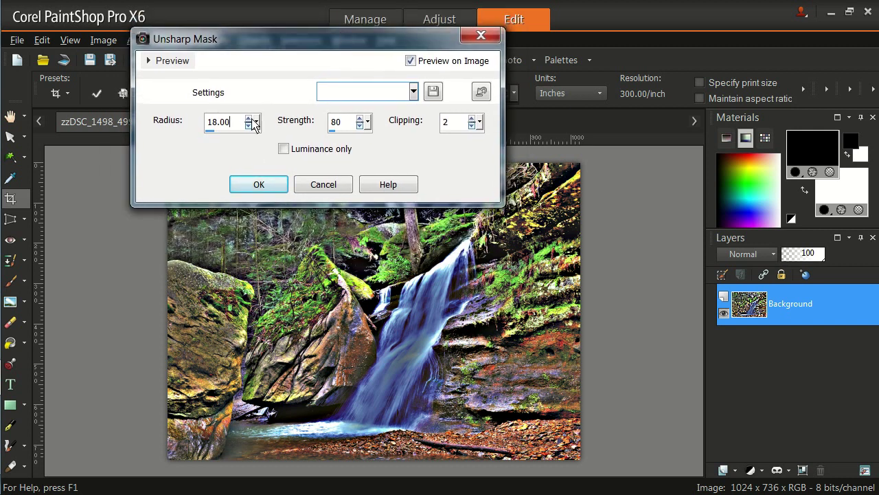
left_click_drag(233, 122, 211, 130)
type("0")
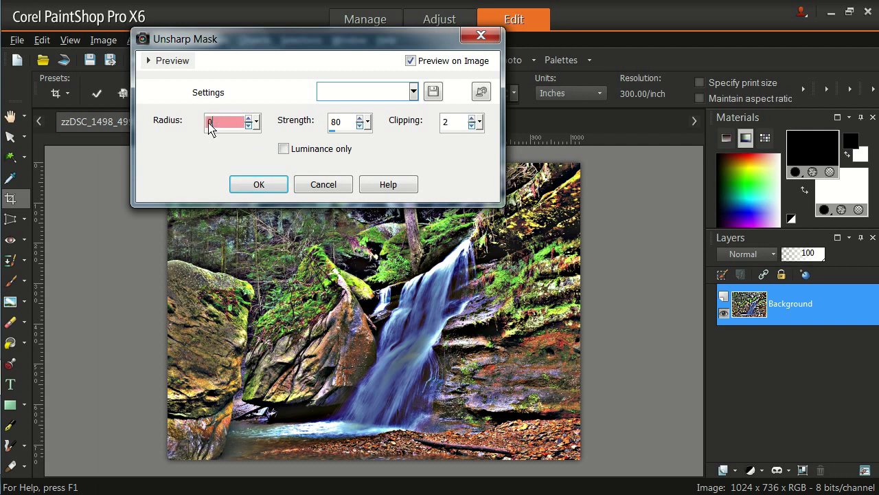
left_click(249, 118)
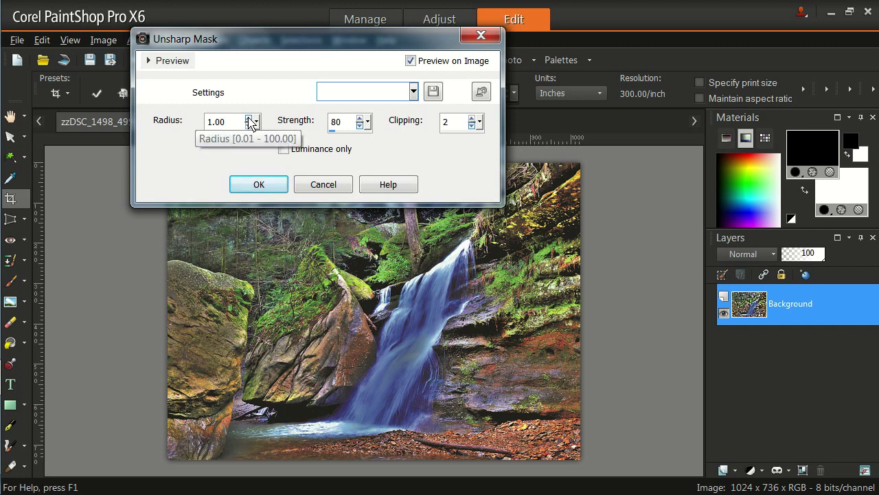
left_click(248, 119)
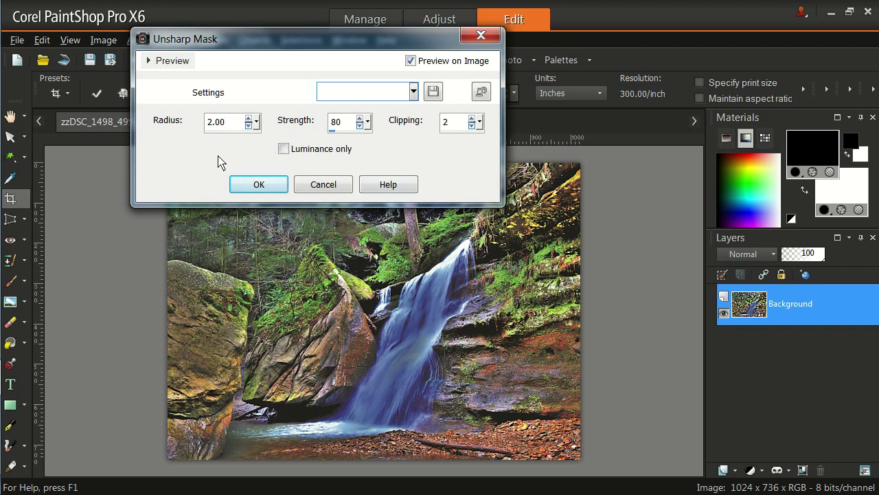
Set the radius to 2.2 and apply Unsharp Mask with strength 80 and clipping 2
left_click_drag(239, 123, 177, 124)
type("1")
key("BackSpace")
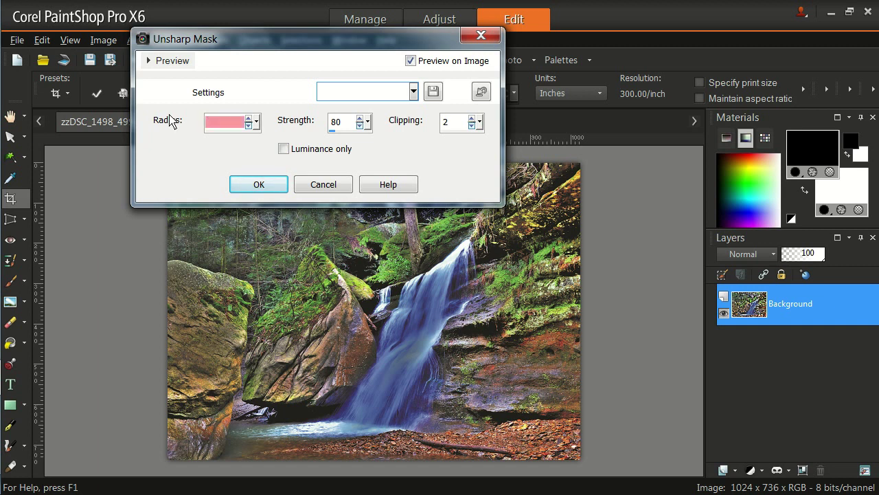
type("2.2")
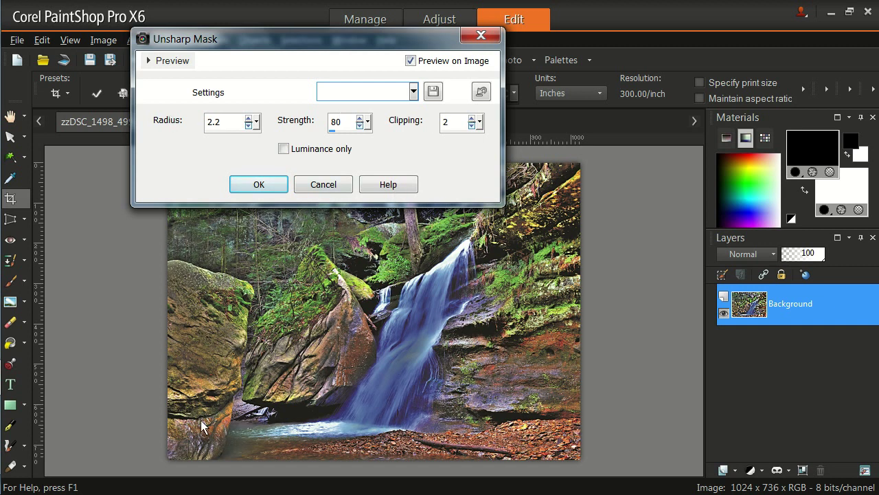
left_click(257, 184)
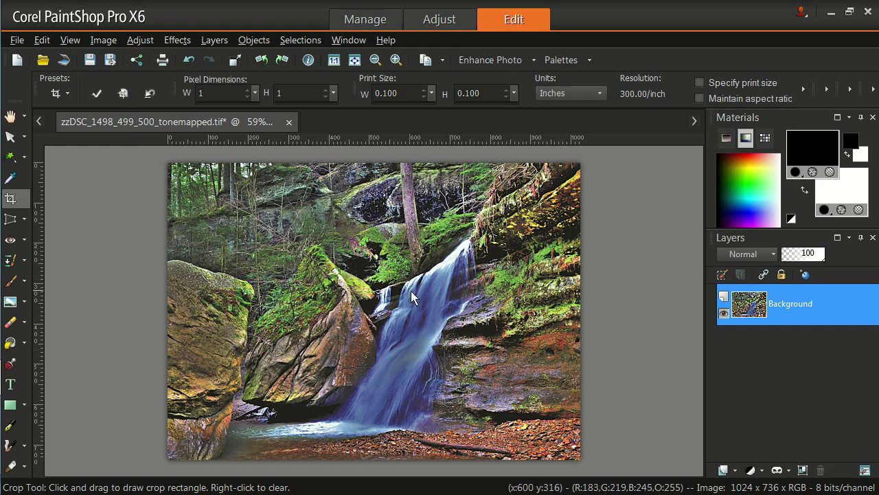
scroll(413, 295, "up", 4)
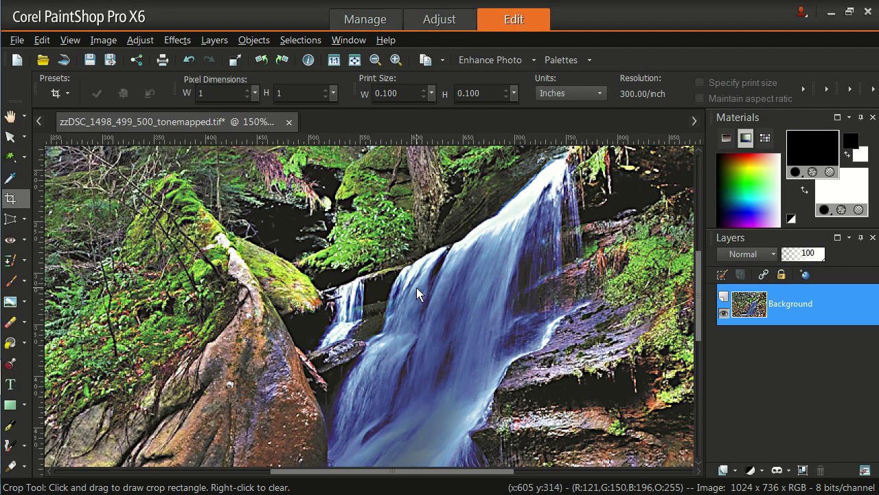
scroll(414, 295, "down", 4)
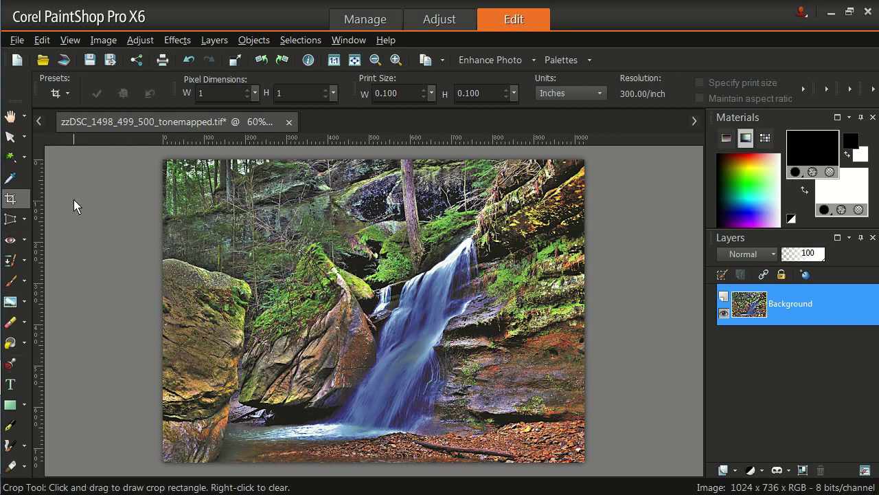
Start Save As and enter the file name NCEH0213HockingWaterfall with JPEG format
left_click(17, 41)
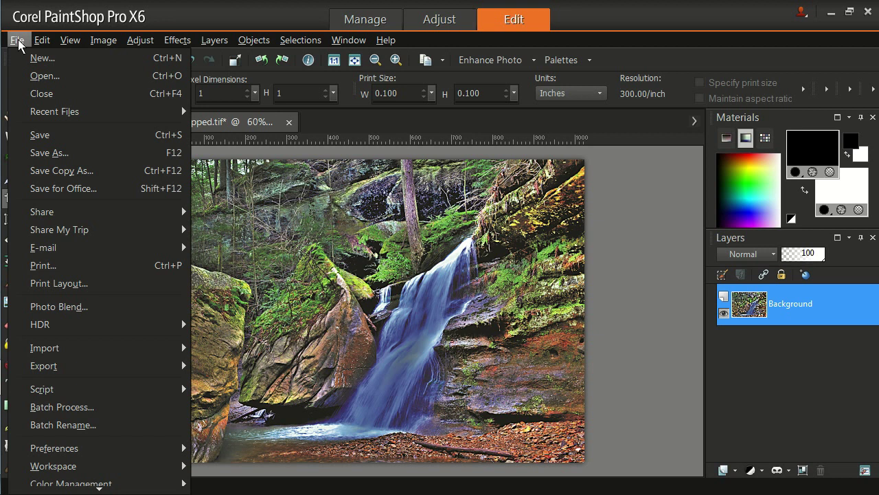
left_click(55, 154)
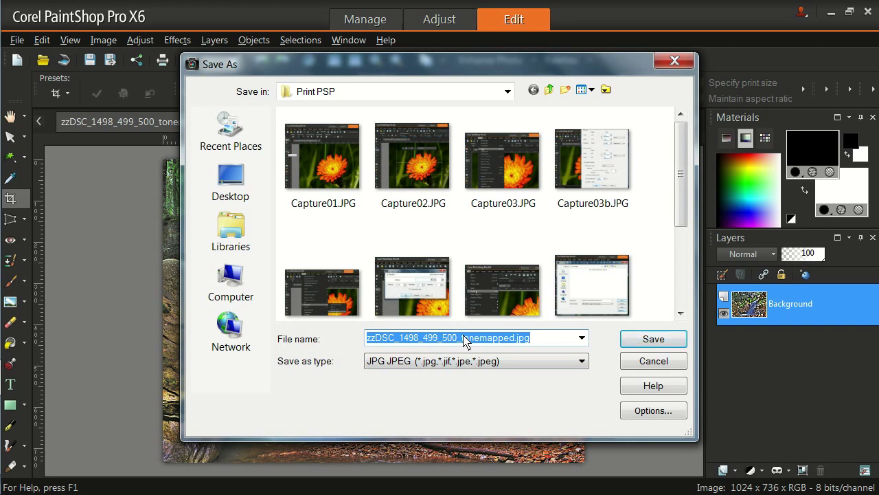
type("NC")
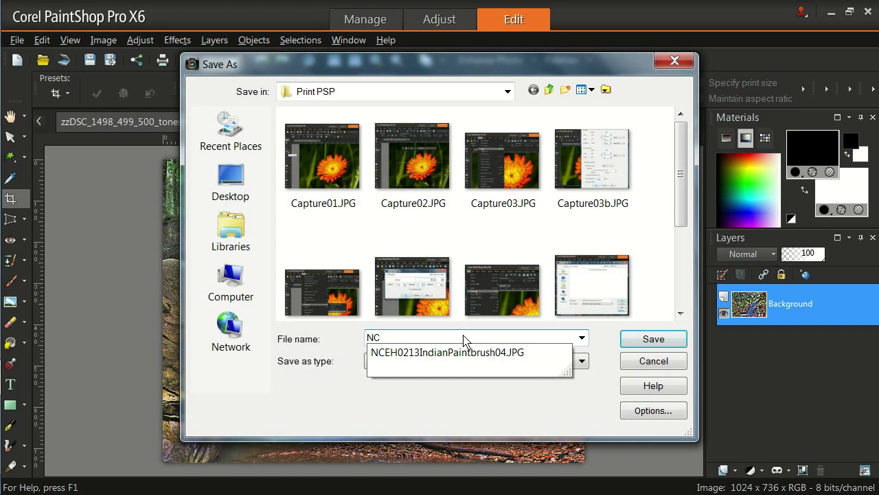
type("EH0213")
type("Hocking")
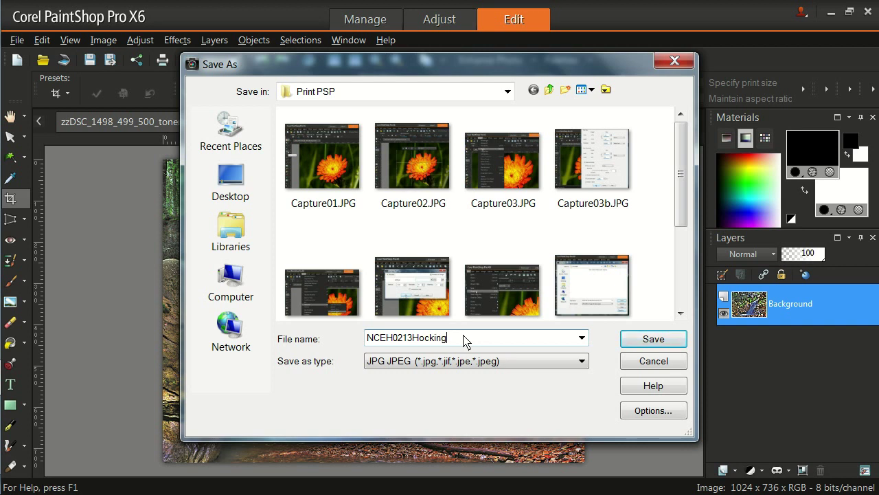
type("Waterfall")
Save the photo as NCEH0213HockingWaterfall.jpg with JPEG compression factor 1
left_click(582, 361)
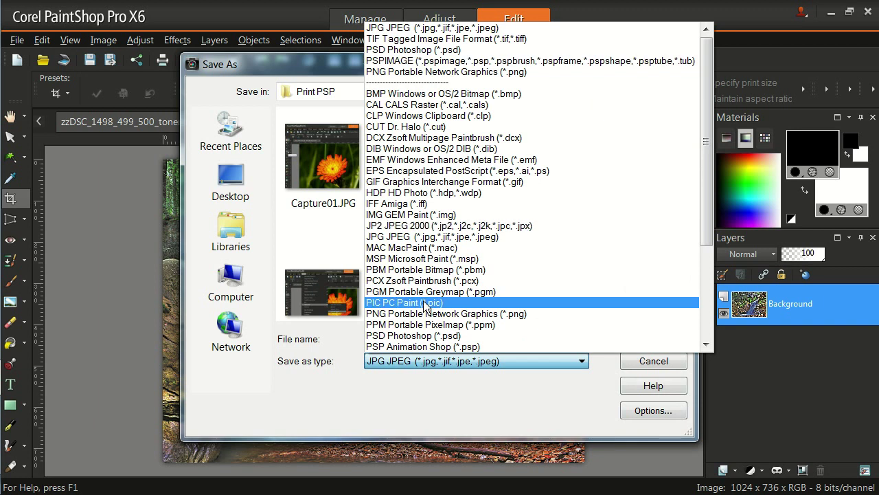
left_click(435, 28)
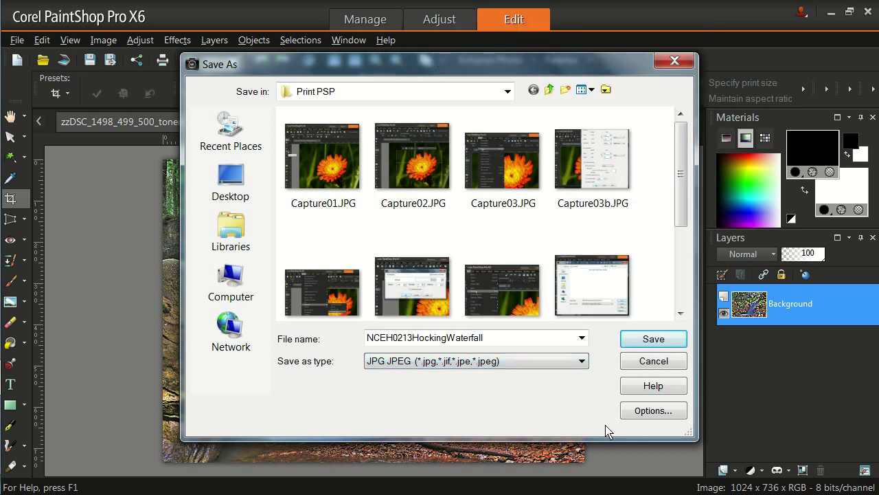
left_click(650, 412)
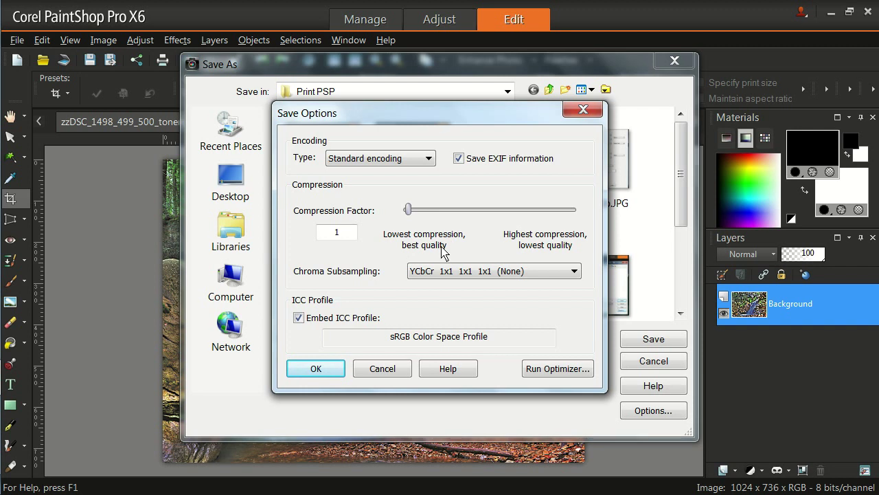
left_click_drag(407, 214, 571, 220)
left_click_drag(571, 208, 398, 217)
left_click(316, 370)
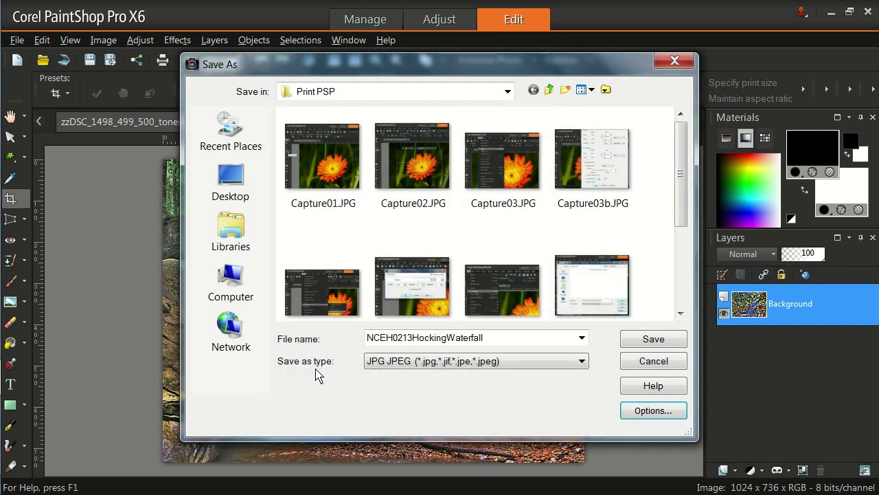
left_click(656, 339)
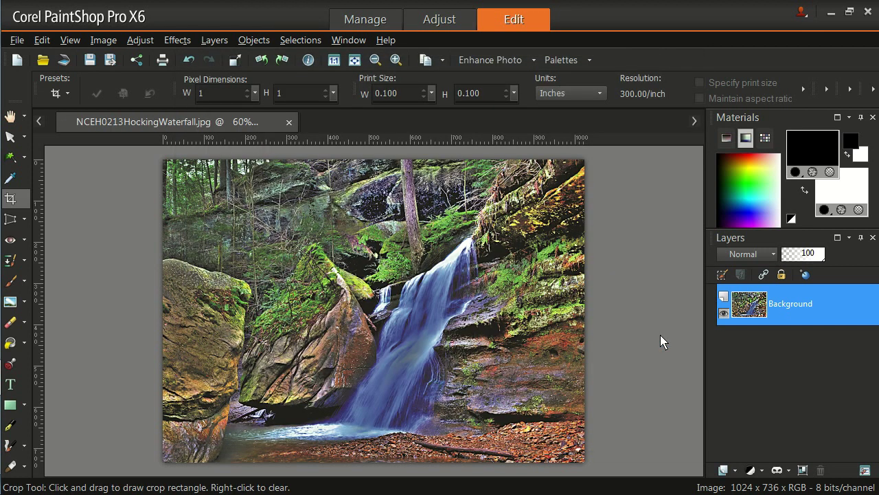